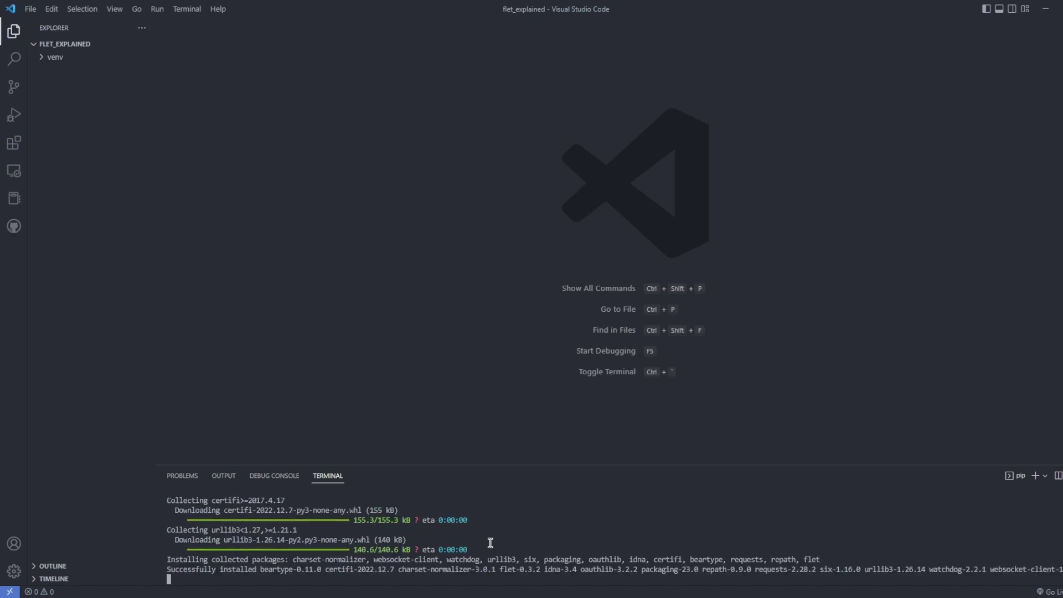
Step: Create main.py with the Flet import and a main function skeleton
left_click(106, 45)
type("main.py")
key("Return")
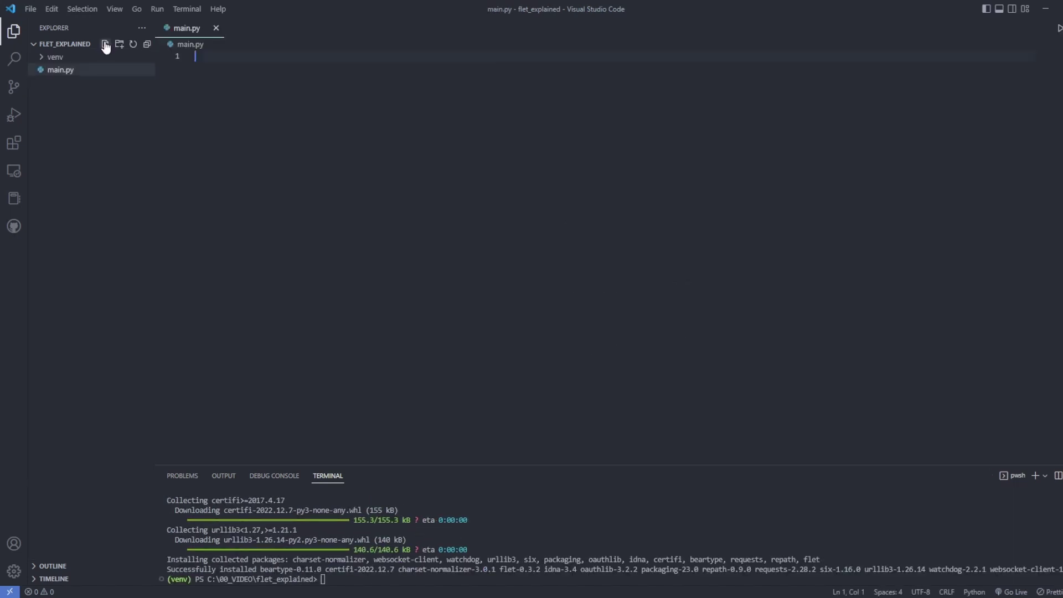
type("import flet as ft")
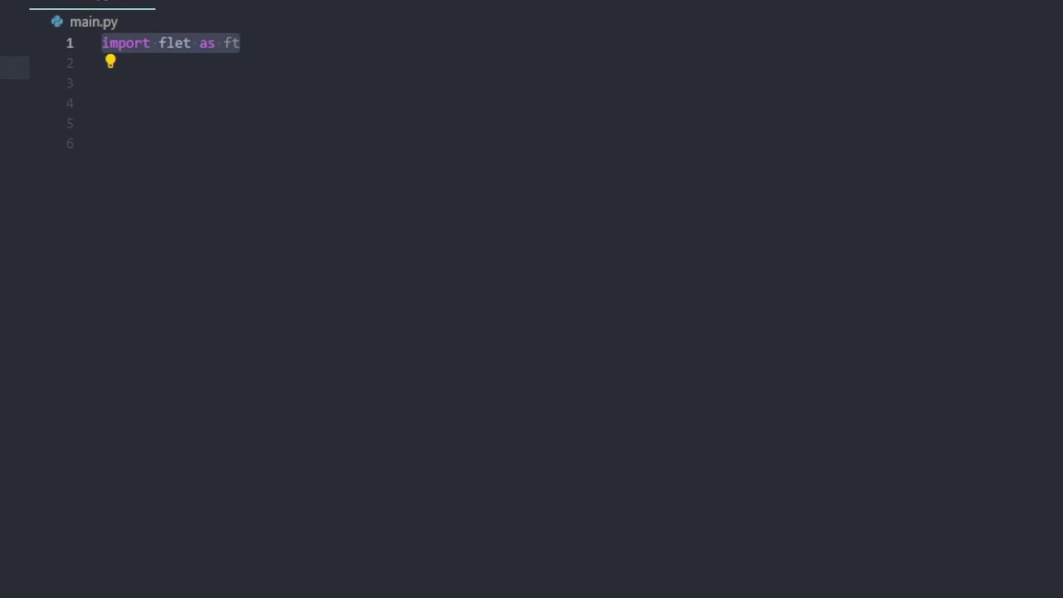
key("Return")
type("def main(page: ft.Page):")
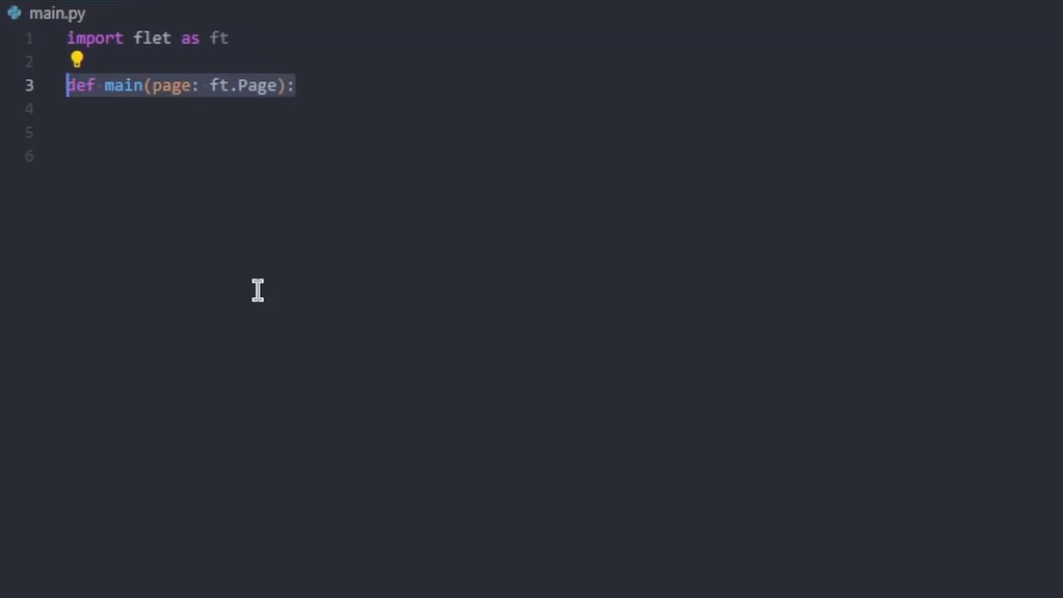
key("Return")
type("pass  ")
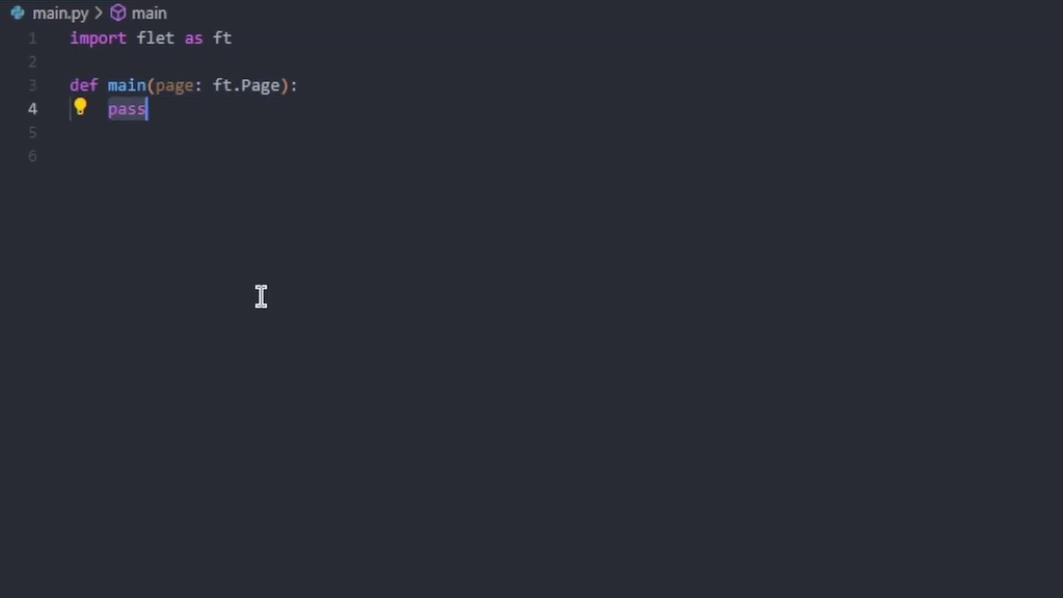
type("ft.app(target=main)")
Step: Replace the pass placeholder with a Hello World text and a page.add block, selecting Container to replace
key("Up")
key("Up")
key("BackSpace")
key("BackSpace")
key("BackSpace")
type("hello")
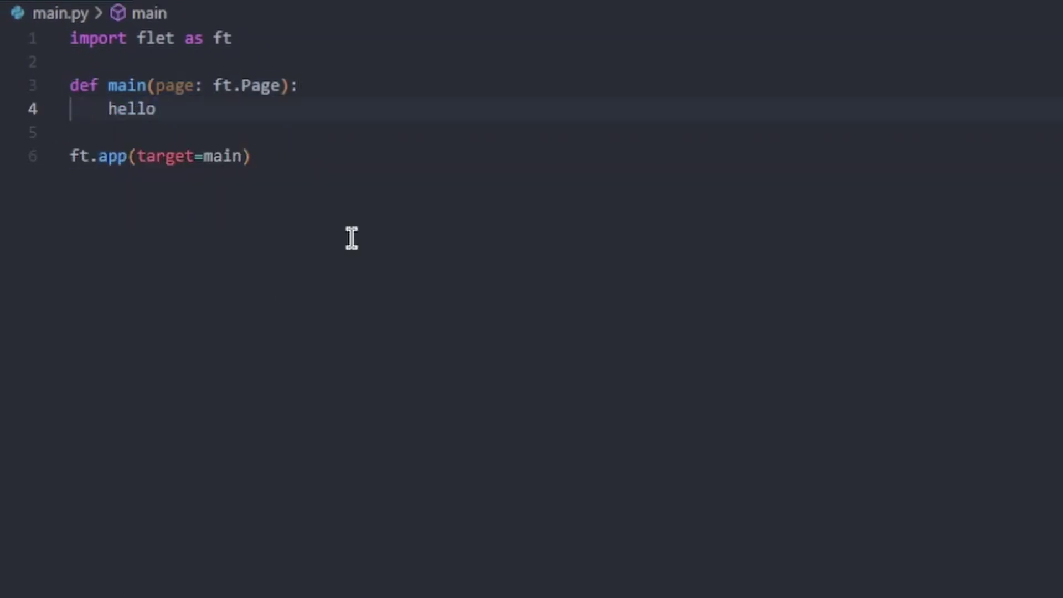
type("_world = ft.Text(value=\"Hello World \")😊")
key("End")
key("Return")
key("Return")
type("page.add( ft.Contain")
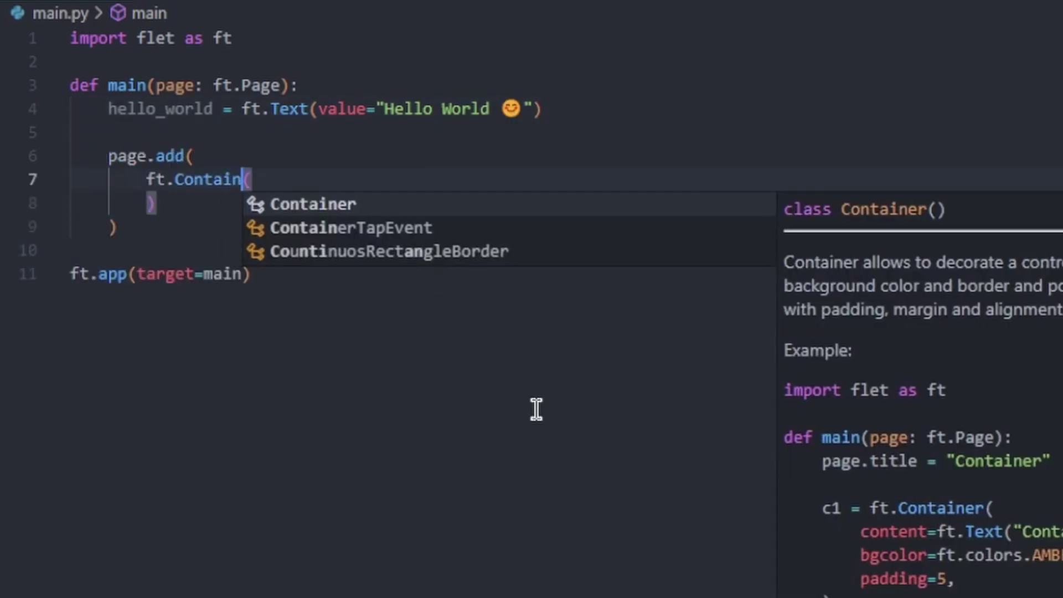
key("BackSpace")
key("BackSpace")
key("BackSpace")
type("ntainer(")
left_click(537, 408)
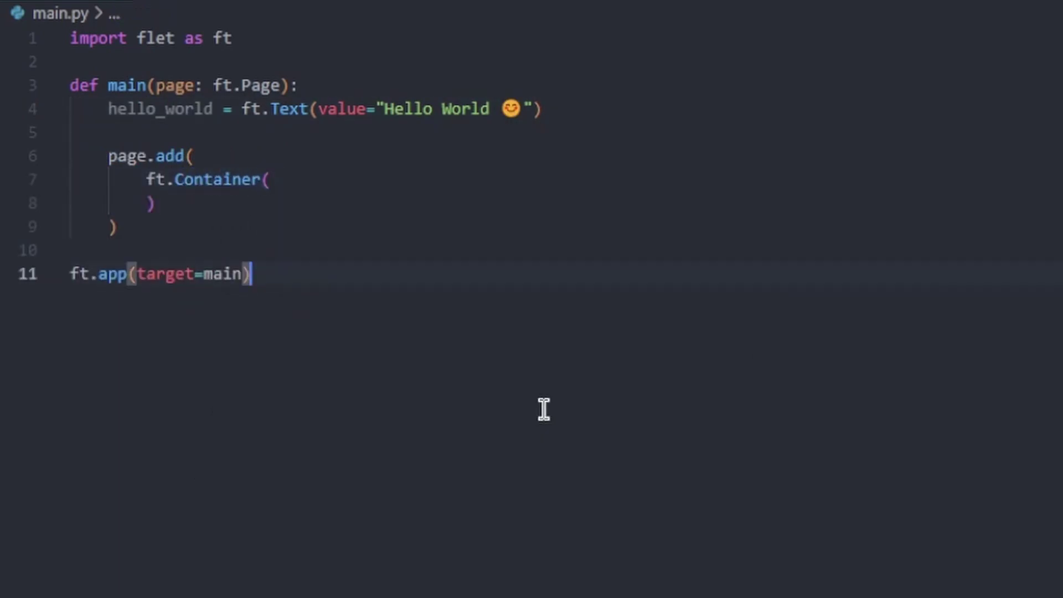
double_click(214, 177)
type("Respoi(")
Step: Run main.py with flet, test the Click Me counter, then install PyInstaller and run flet pack
key("Return")
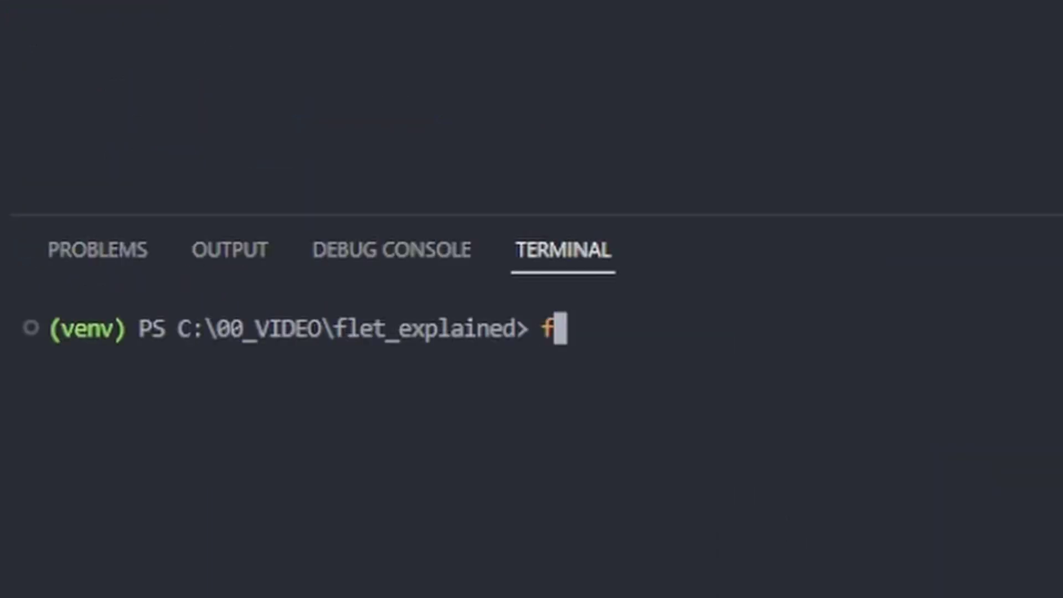
type("let")
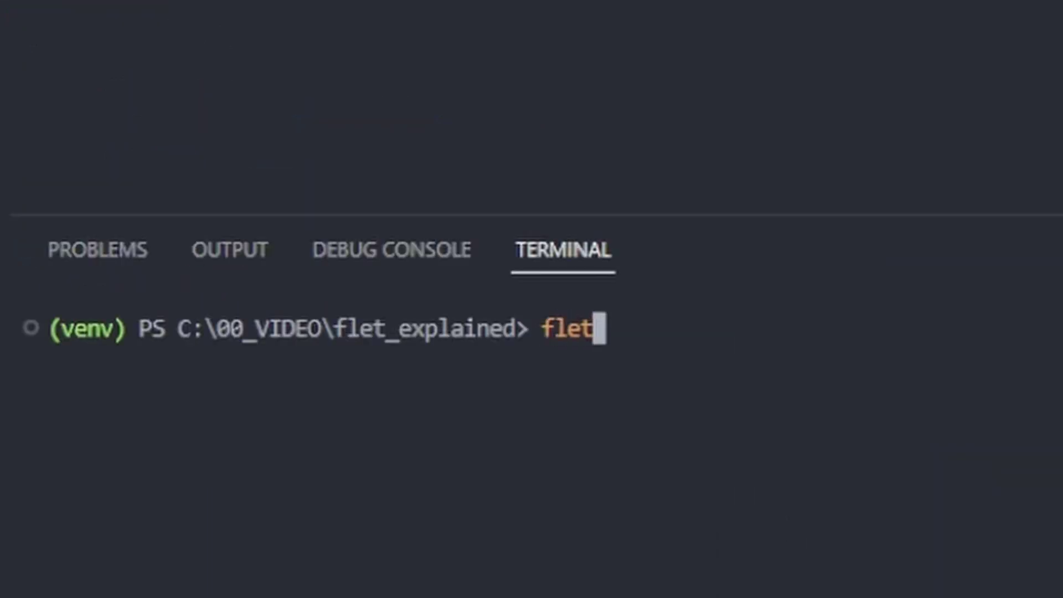
type(" main.py")
key("Return")
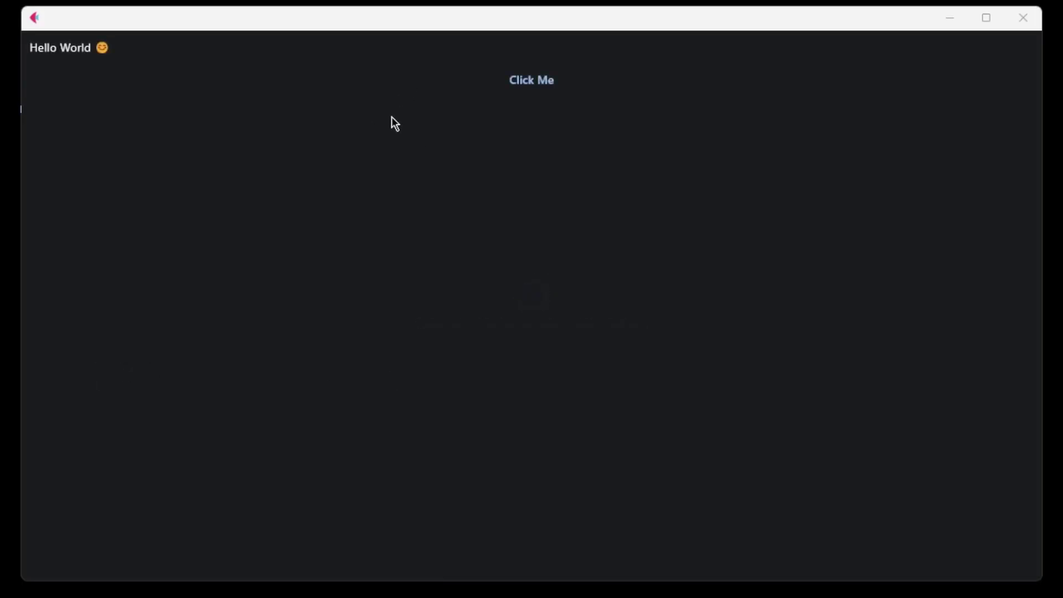
left_click(420, 84)
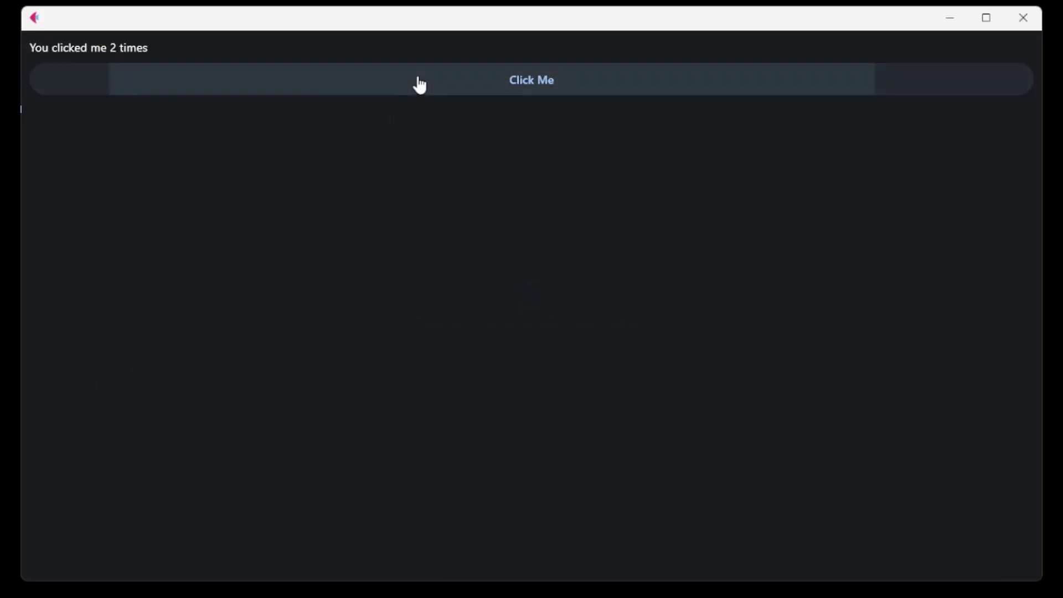
triple_click(419, 84)
left_click(419, 84)
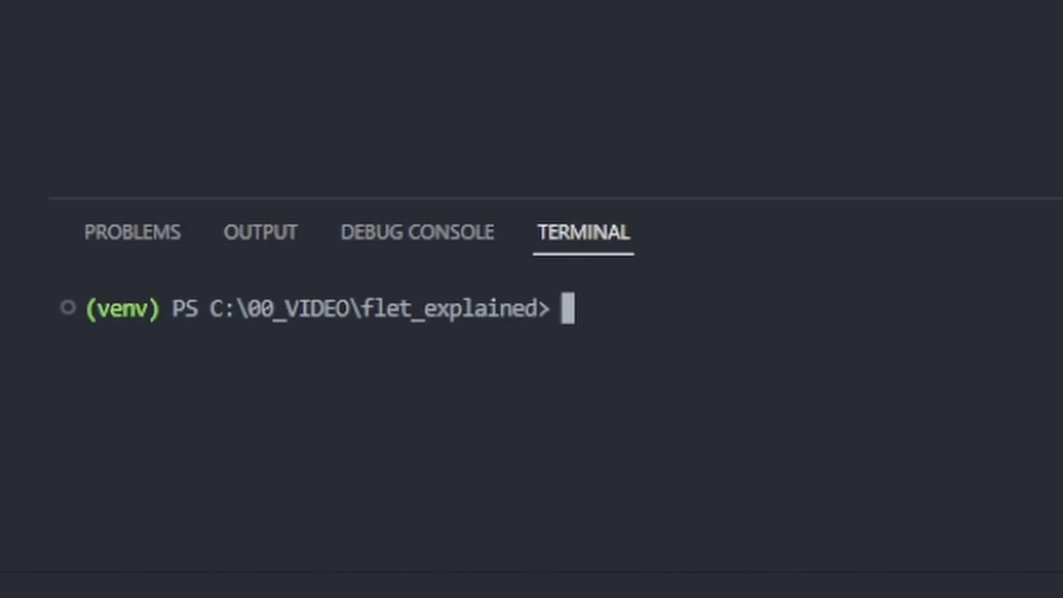
type("pip install pyinstaller")
key("Return")
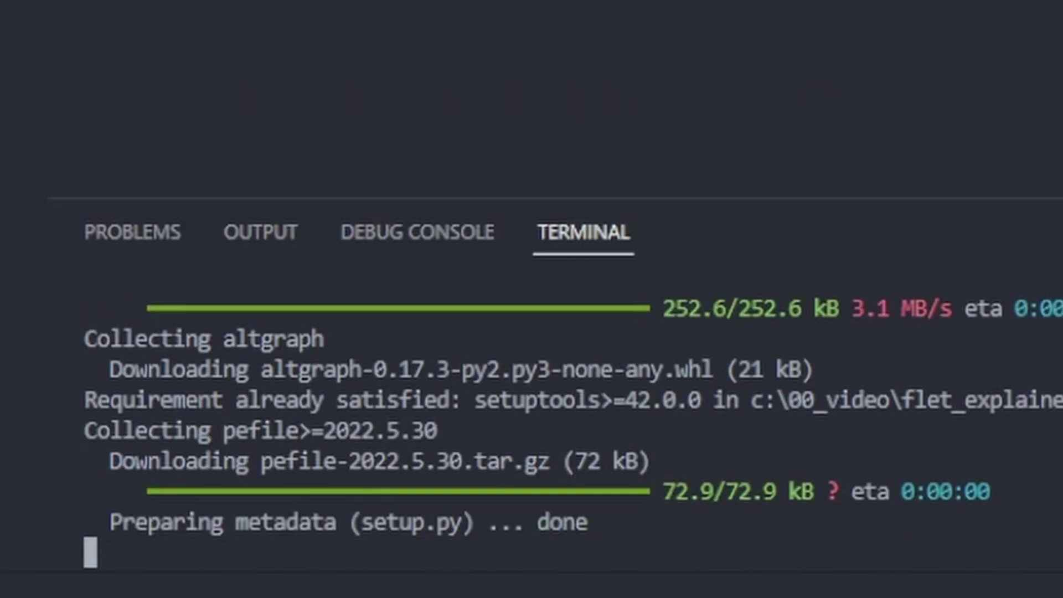
type("flet pack main.py")
key("Return")
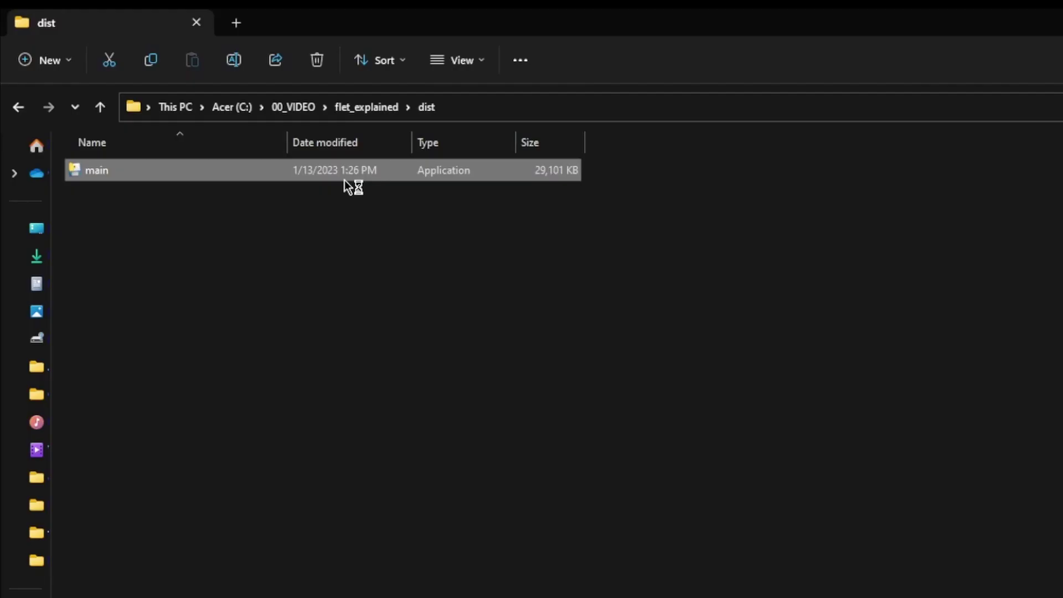